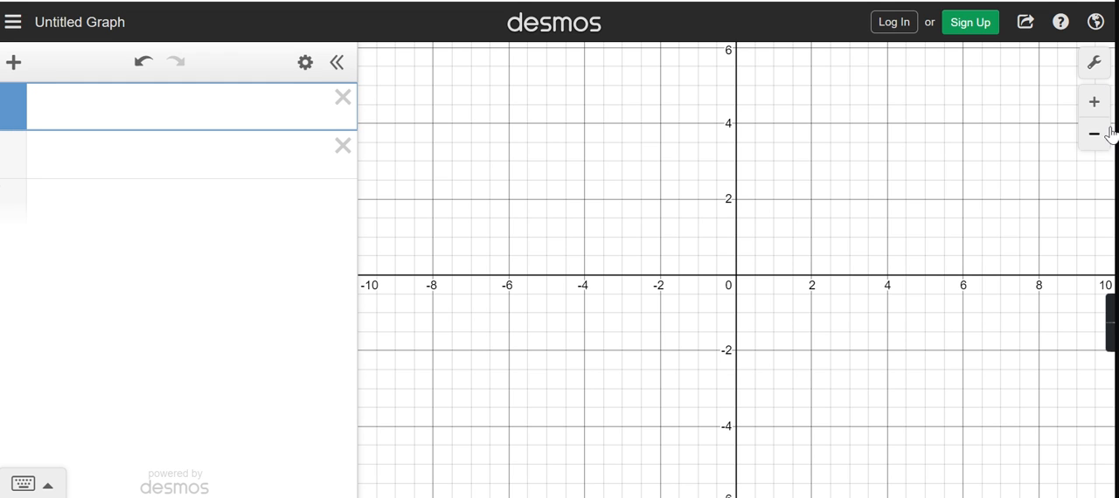
- Graph the parent quadratic y = x^2 in the first expression line
click(40, 485)
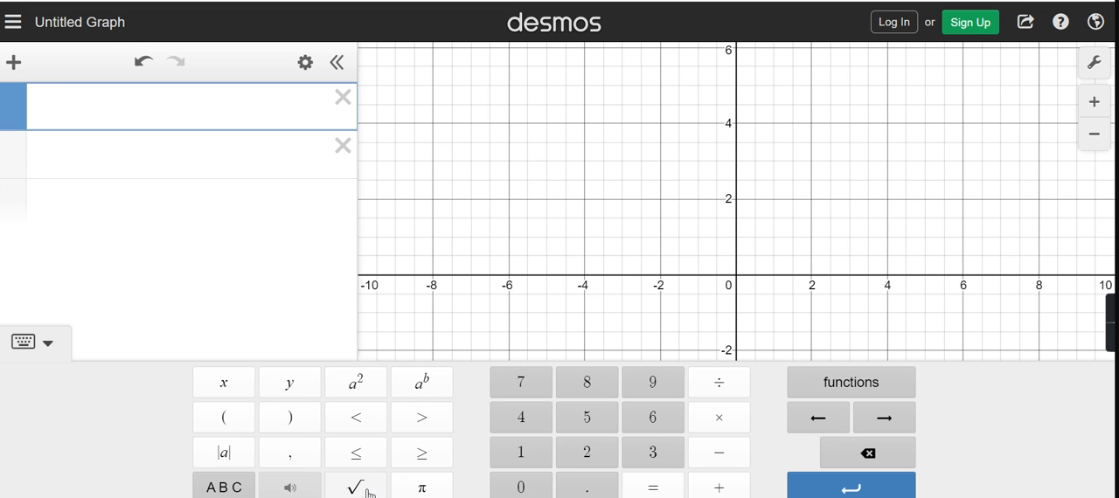
click(239, 270)
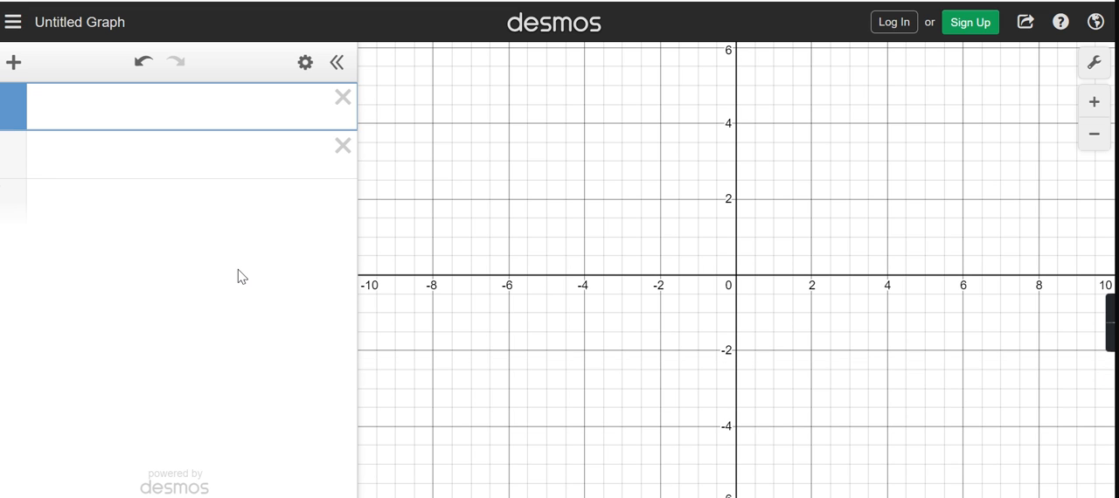
click(177, 111)
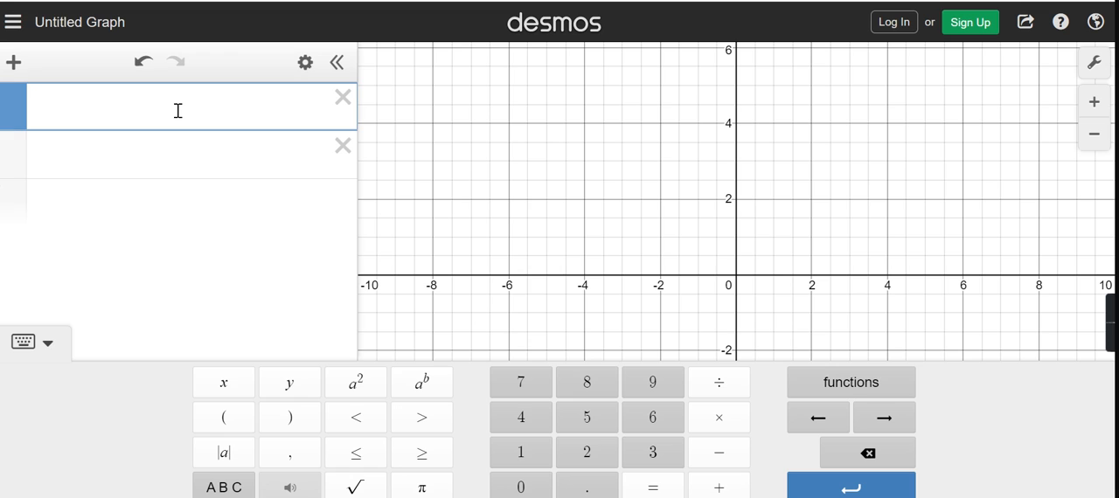
text(y=x)
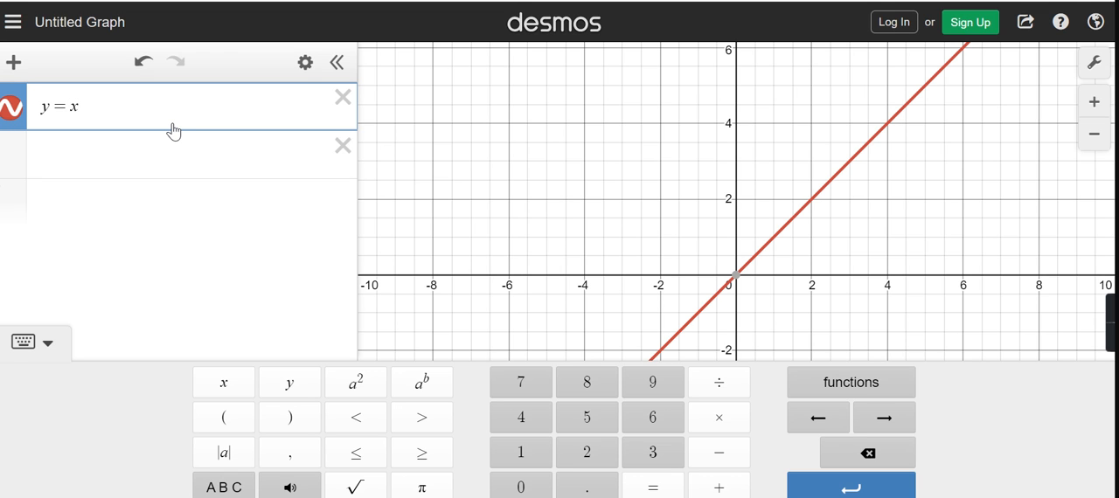
text(^)
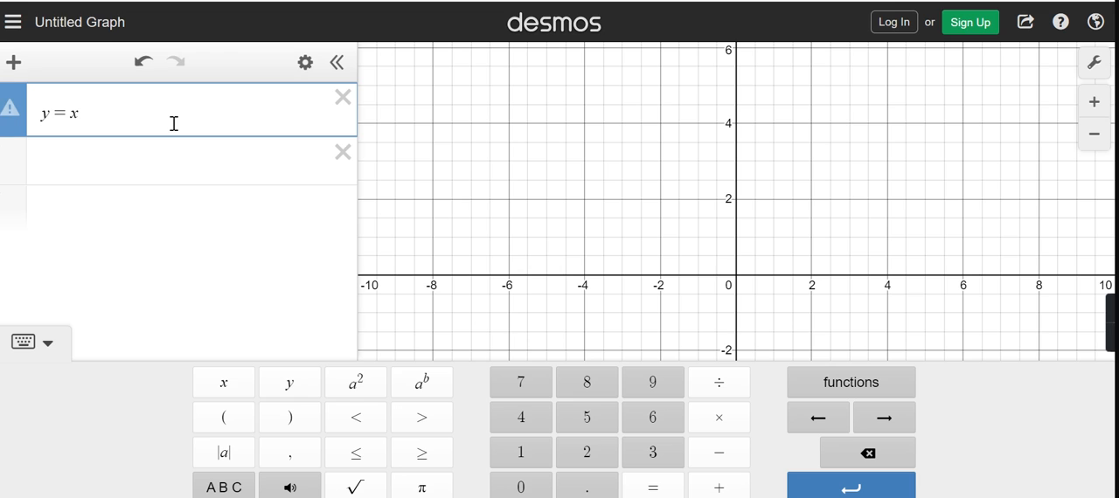
text(2)
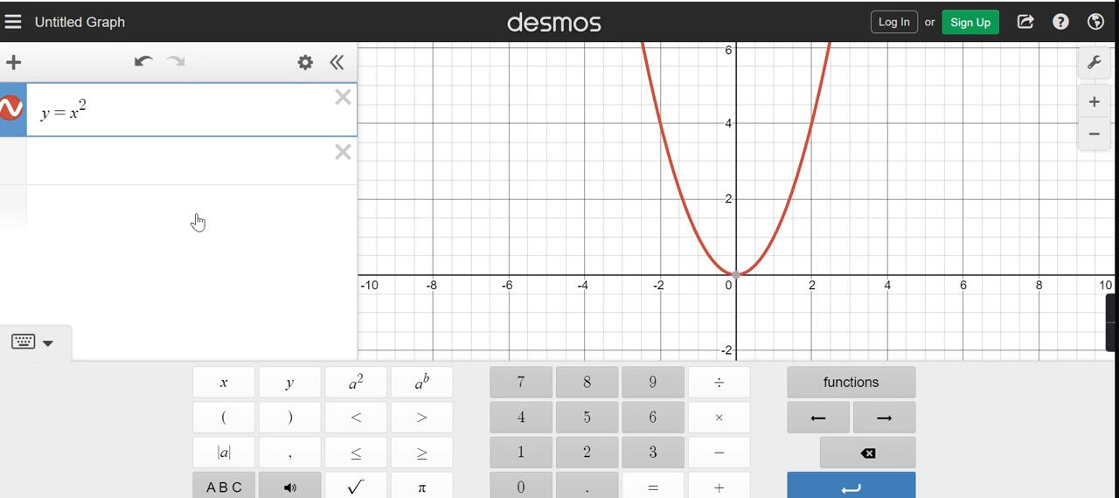
- Enter the vertically shifted quadratic y = x^2 + k in the second expression line
click(197, 219)
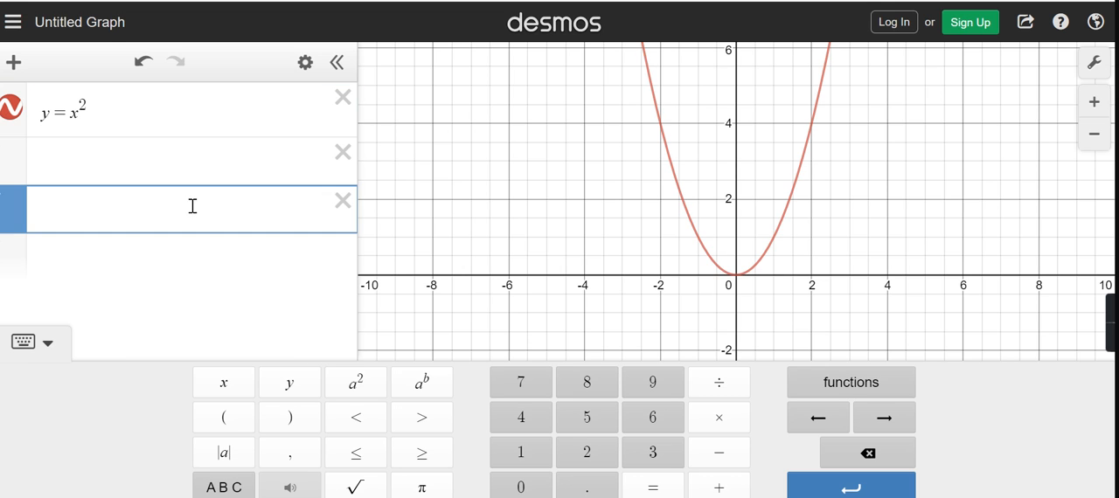
click(198, 152)
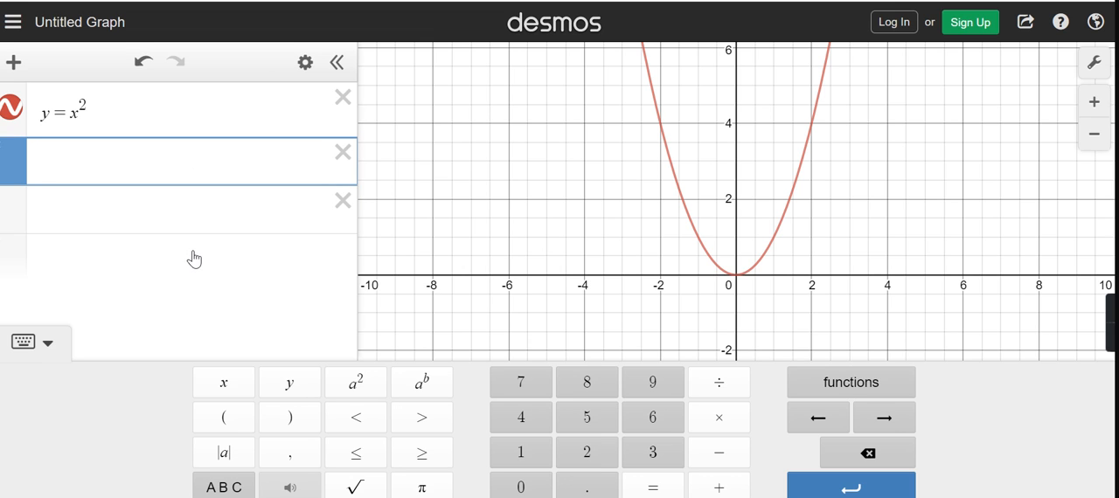
text(y=x)
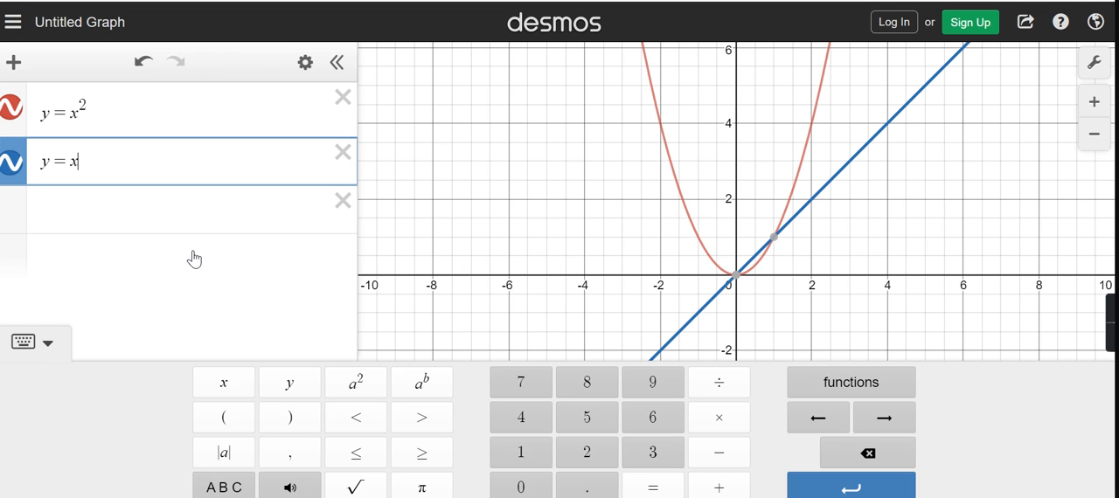
text(^2)
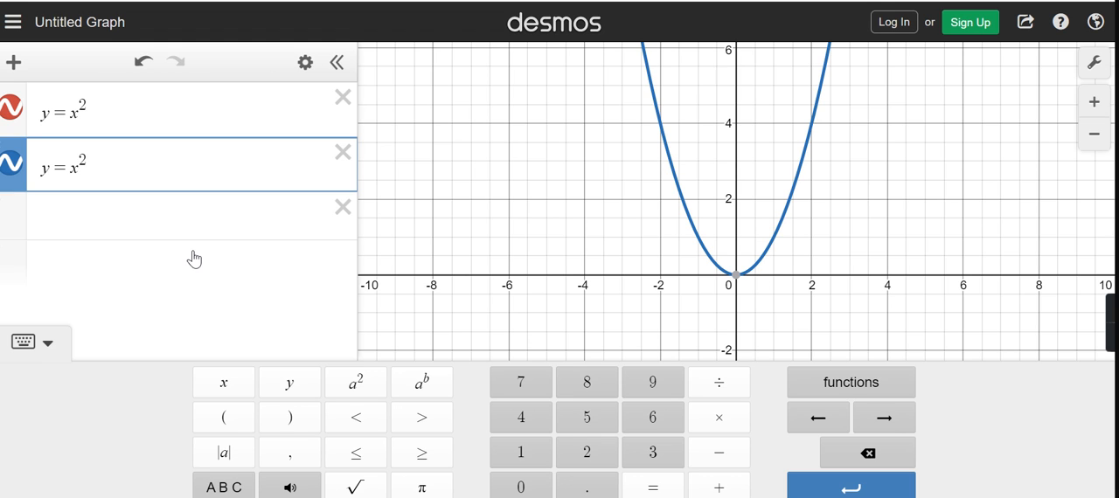
text(+k)
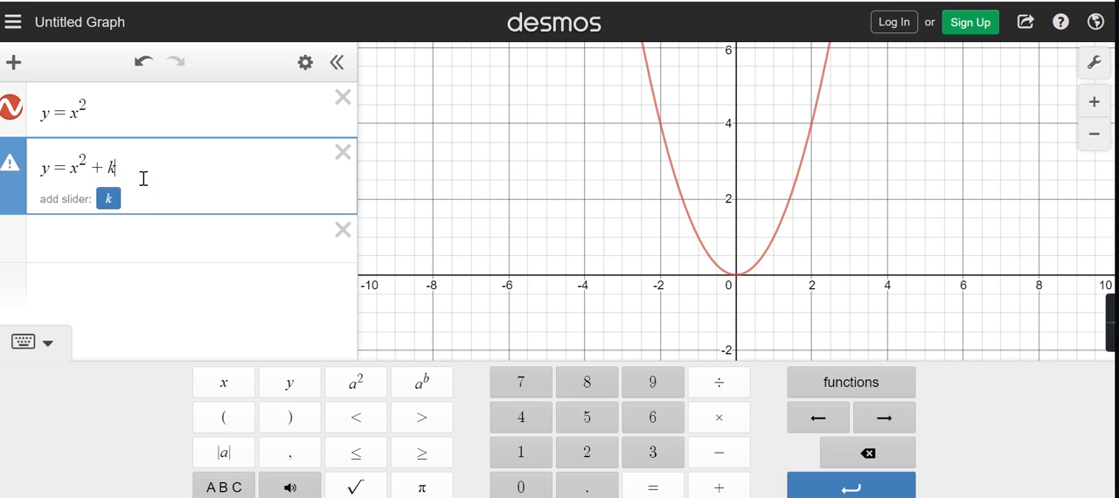
- Enter the horizontally shifted quadratic y = (x - h)^2 in the third expression line
click(104, 239)
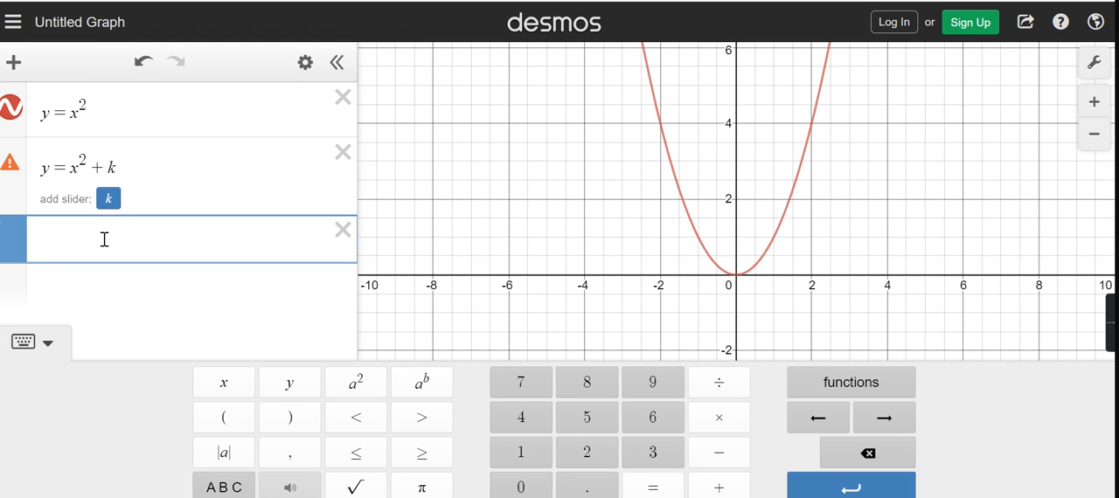
text(y=(x)
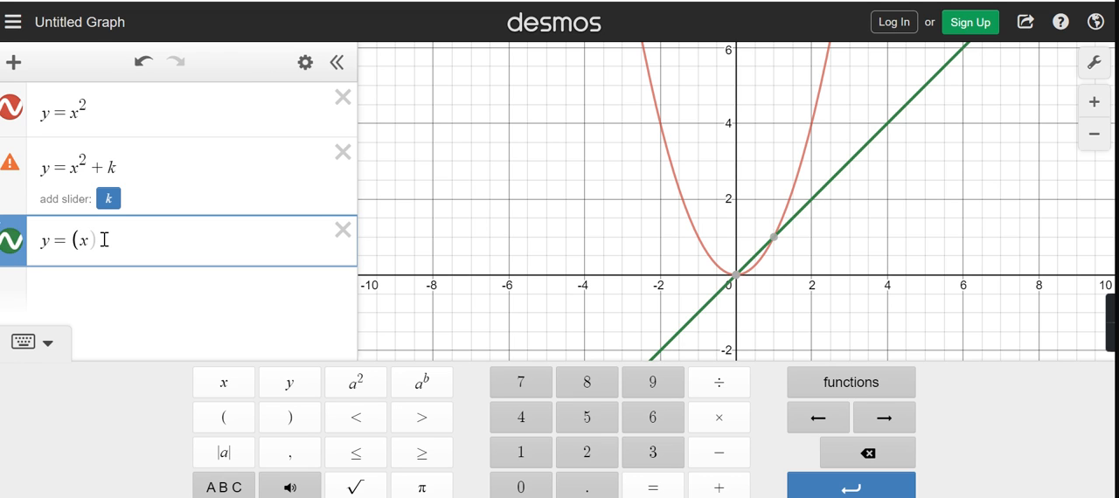
text(-h))
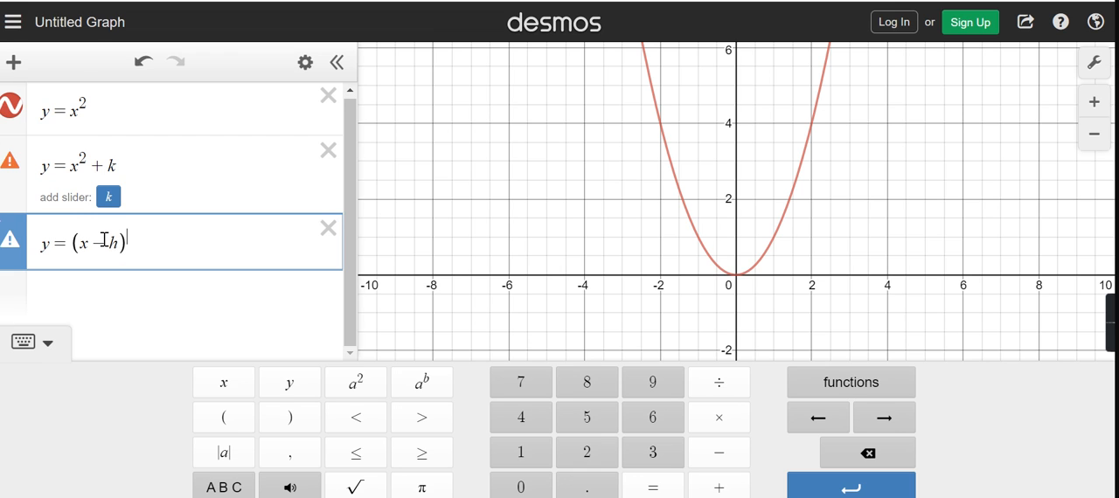
text(^2)
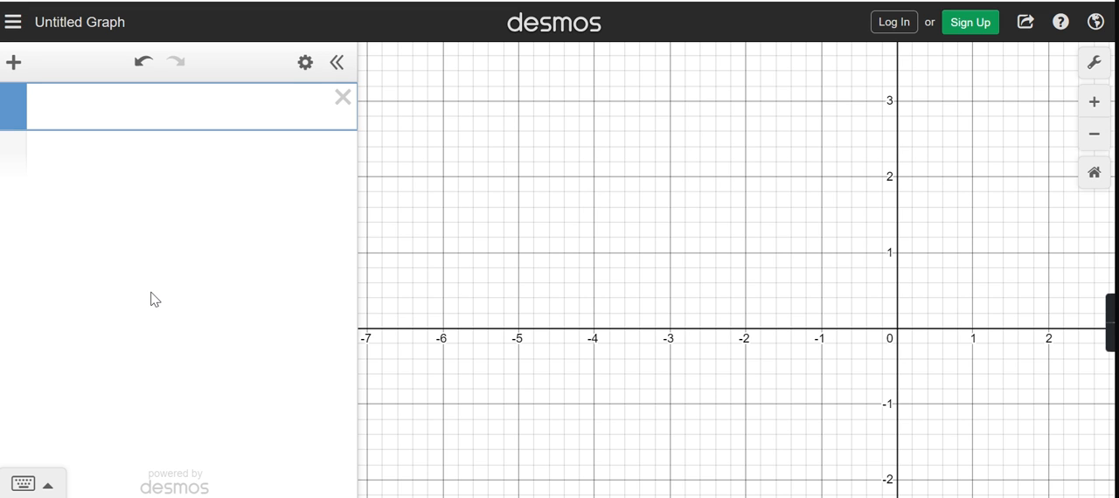
- Graph the parent square root function √x in the first line of the blank graph
click(24, 483)
click(355, 482)
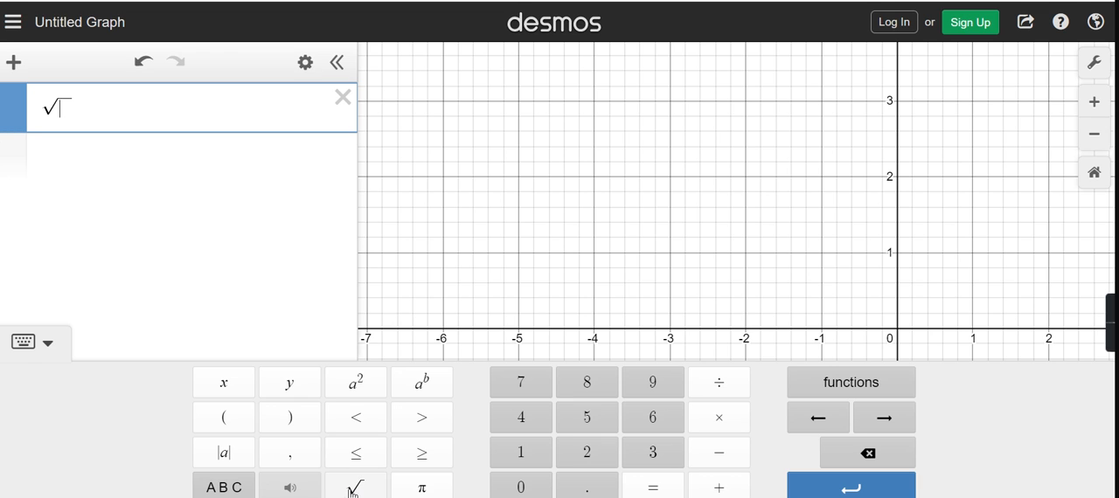
text(x)
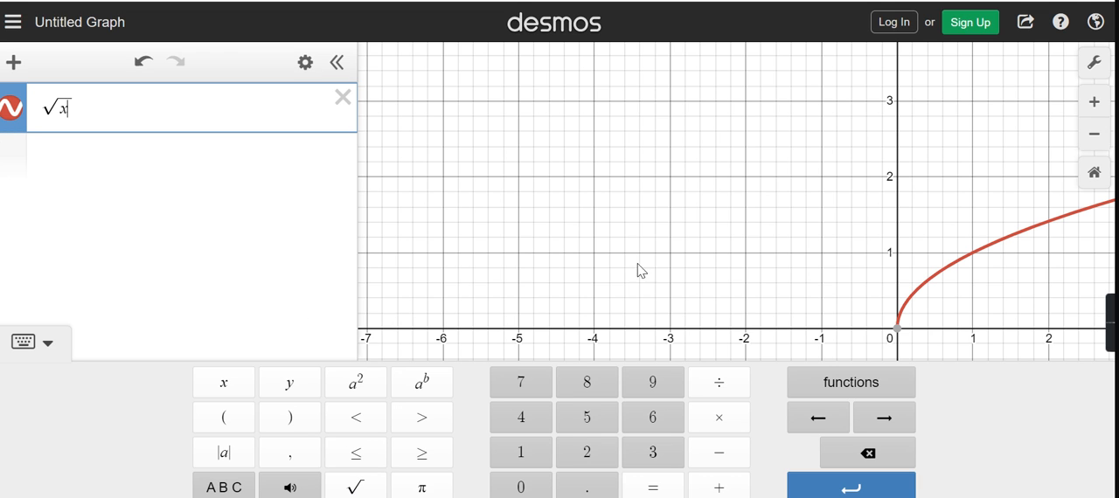
click(571, 279)
drag(571, 280, 376, 285)
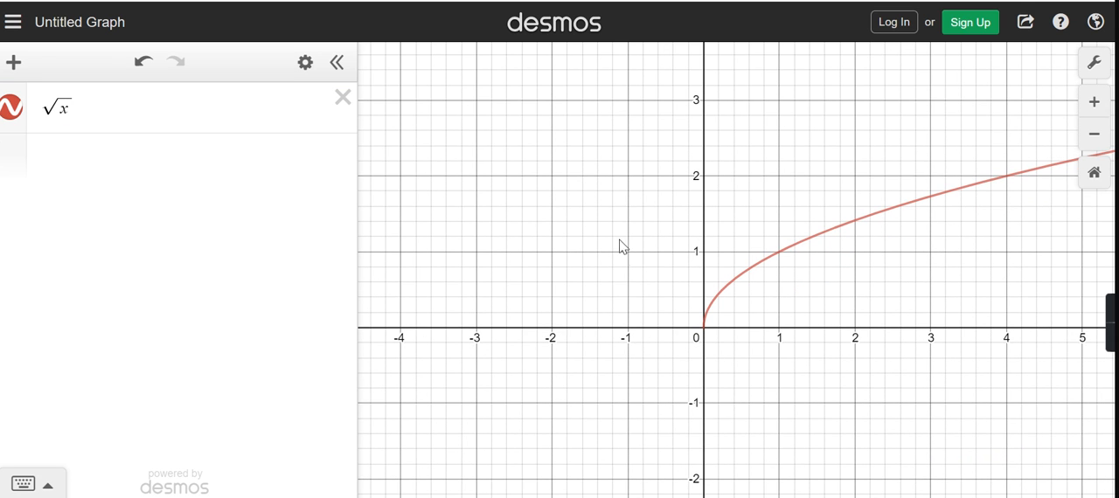
- Add the vertically shifted square root expression √x + k below the parent function
click(191, 163)
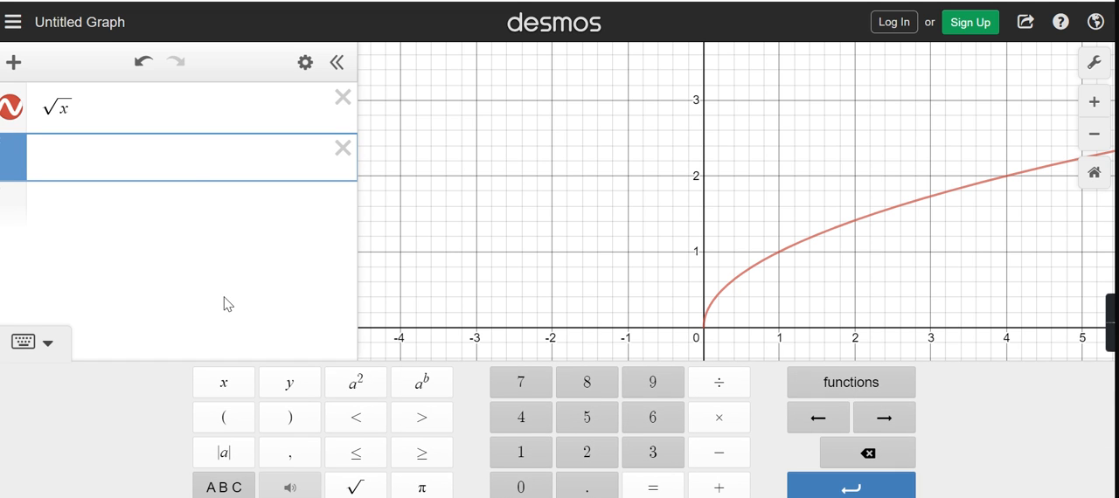
click(348, 488)
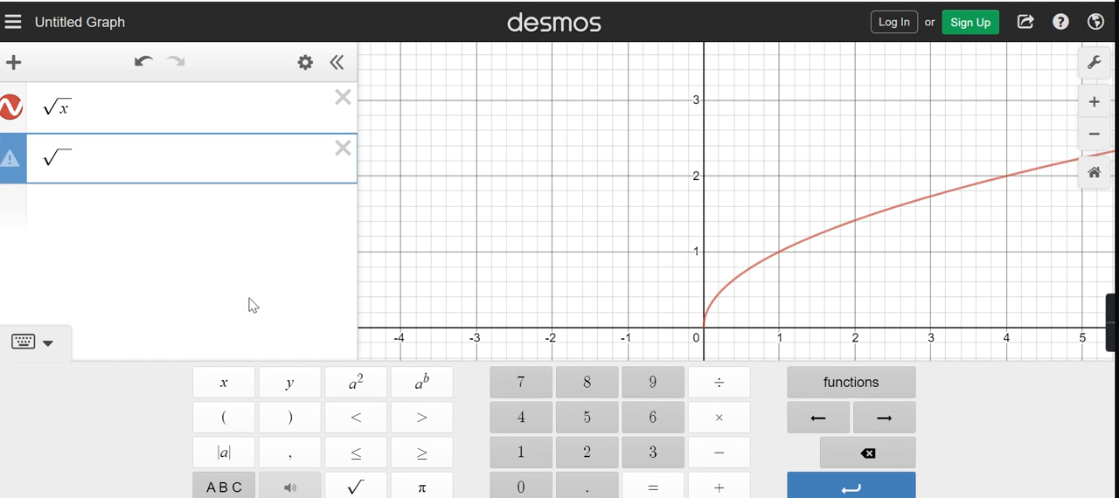
text(x + k)
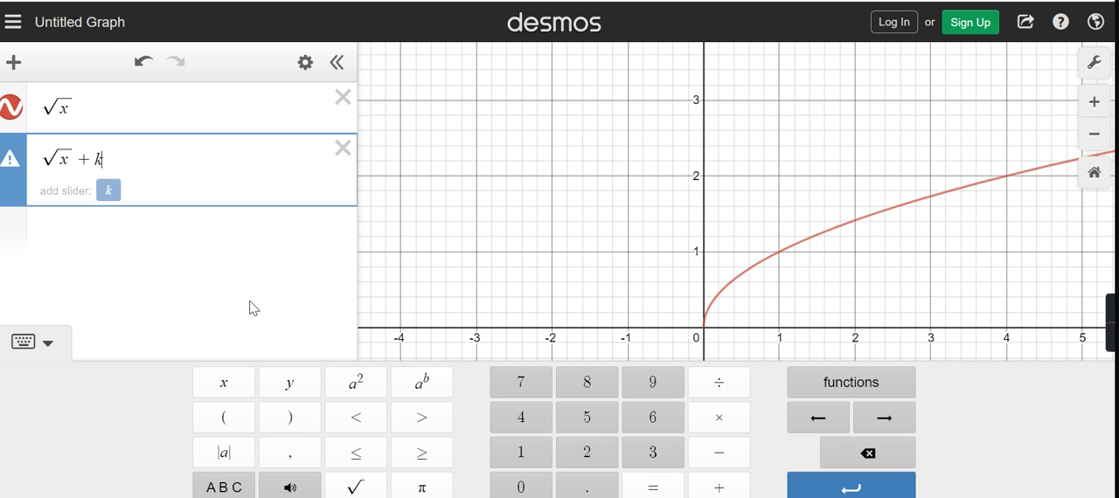
- Add the horizontally shifted square root expression √(x - h), with the h term inside the radical, on the third line
click(245, 234)
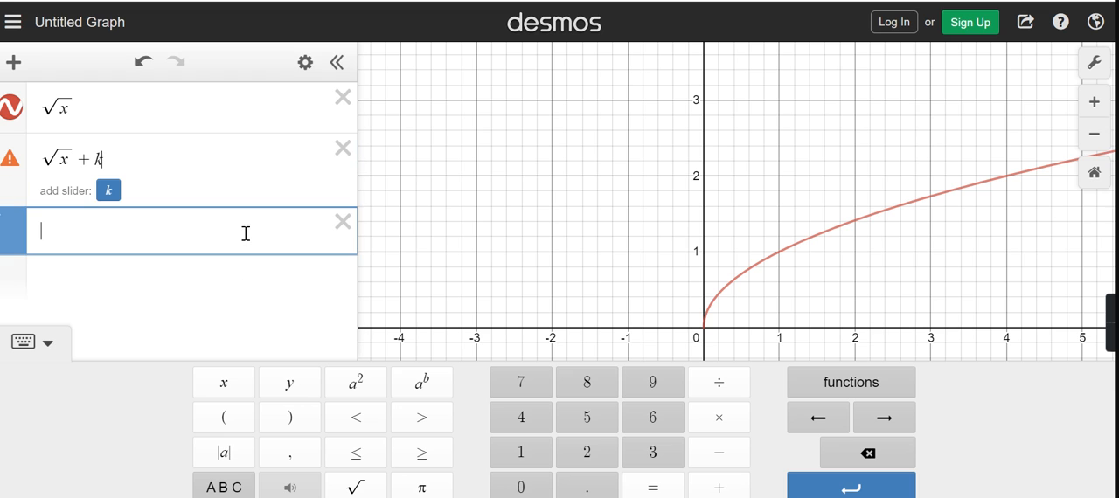
click(355, 487)
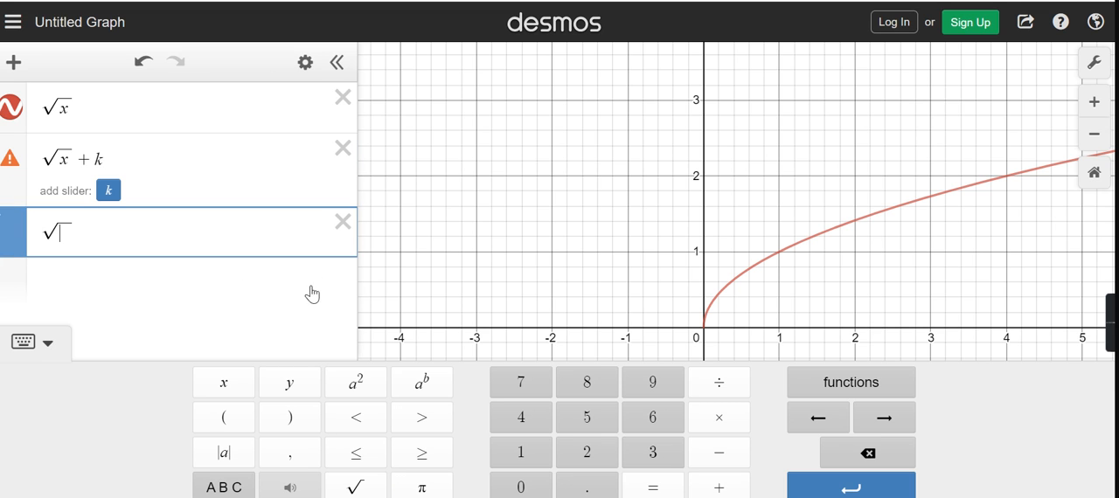
text(x)
text(-h)
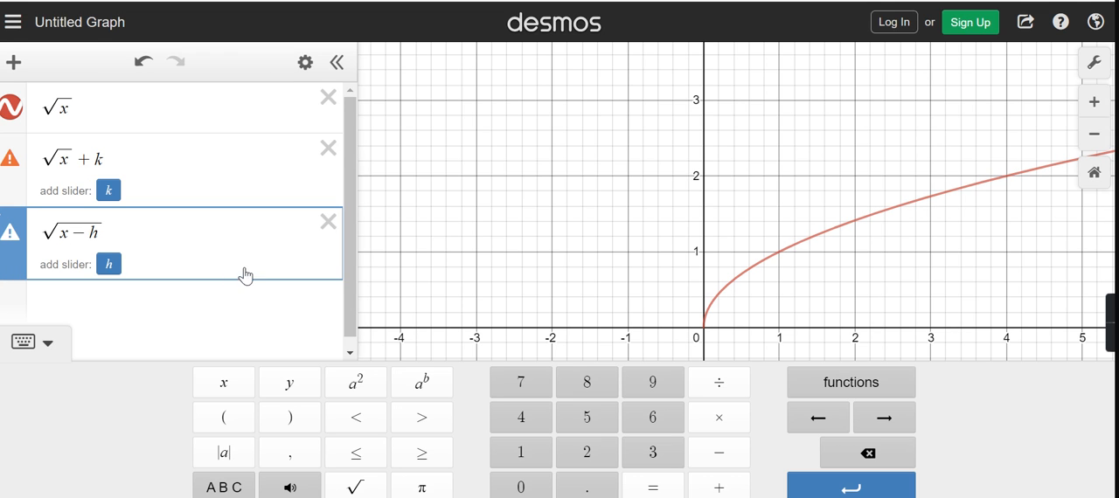
click(243, 304)
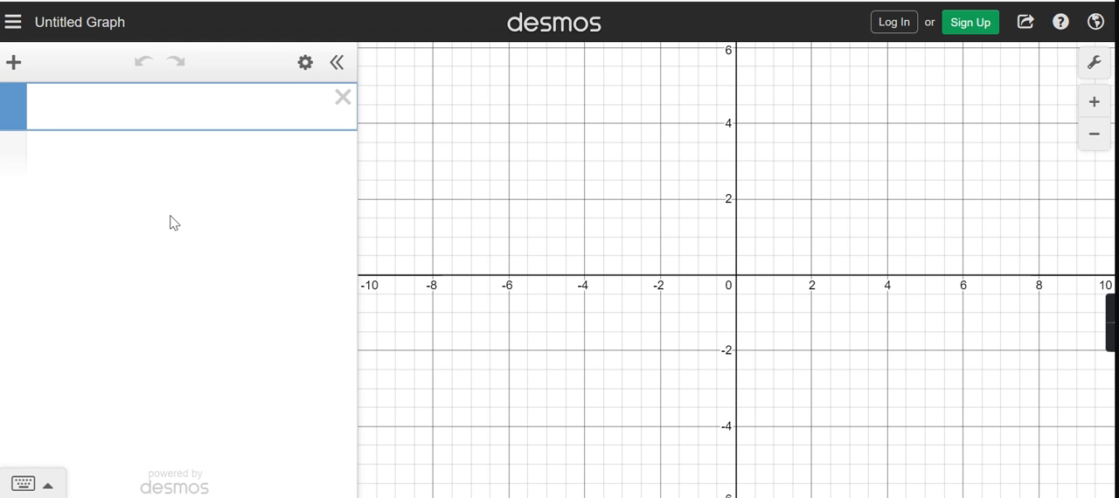
- Graph the parent reciprocal function 1/x in the first line of the blank graph
text(1/)
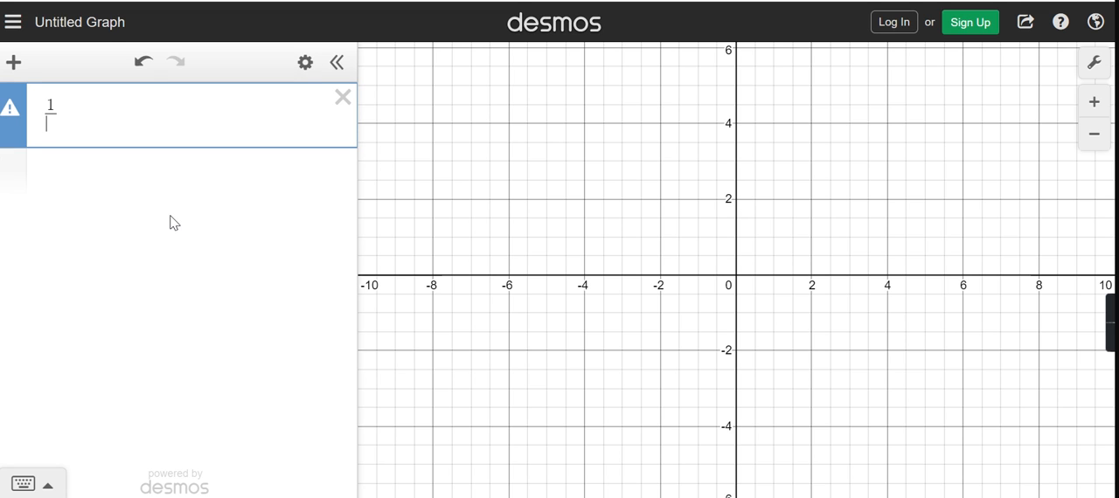
text(x)
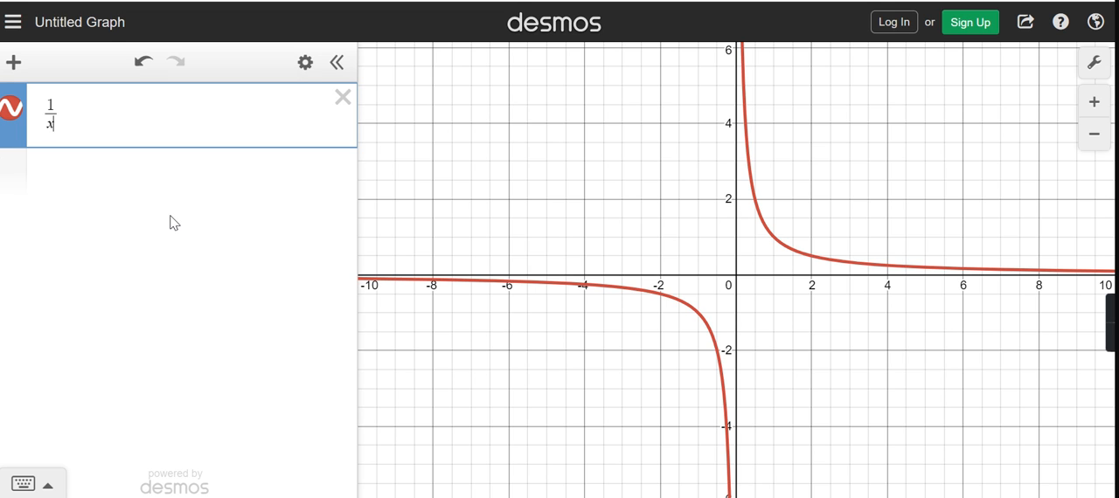
key(Return)
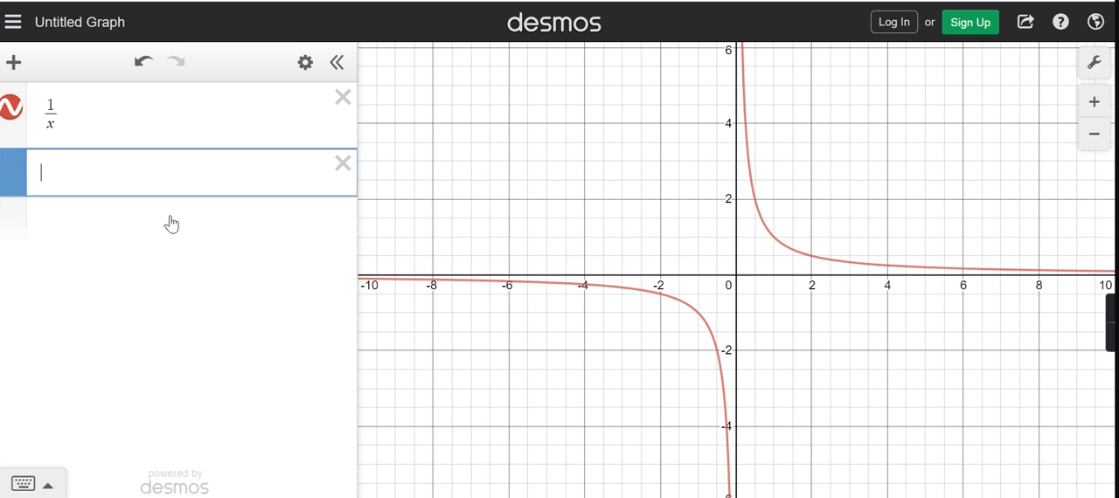
- Add the asymptotes x = 0 and y = 0 as separate expressions below the reciprocal function
text(x=0)
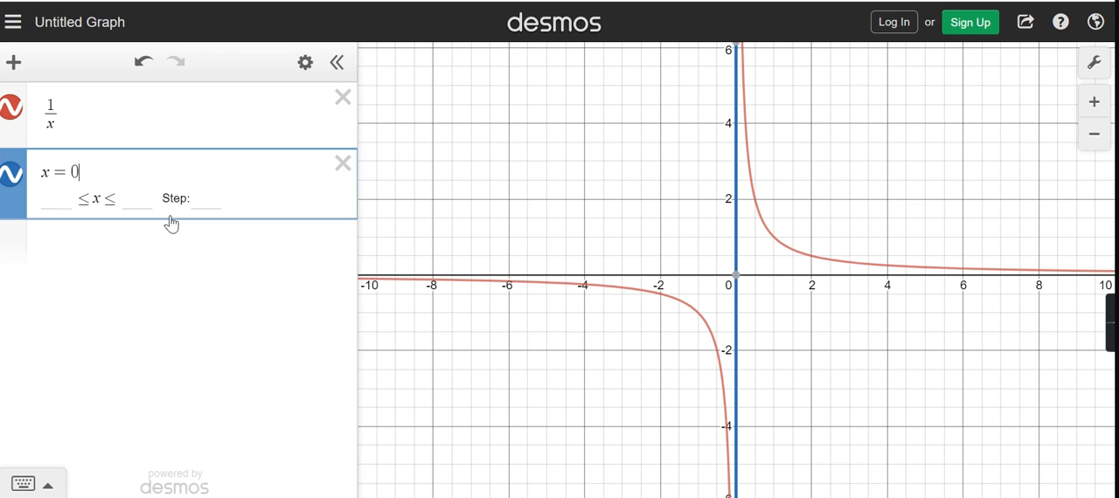
click(171, 224)
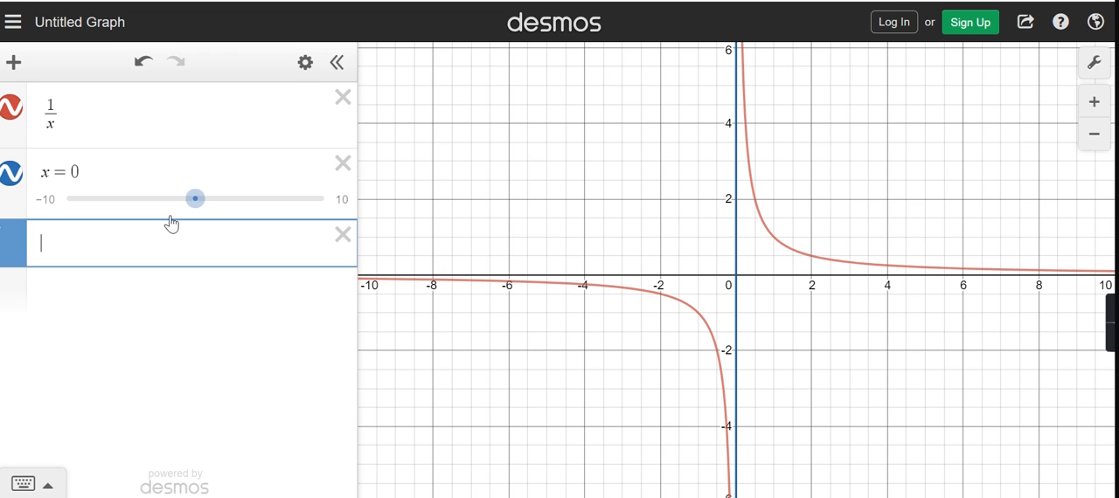
text(y=0)
key(Return)
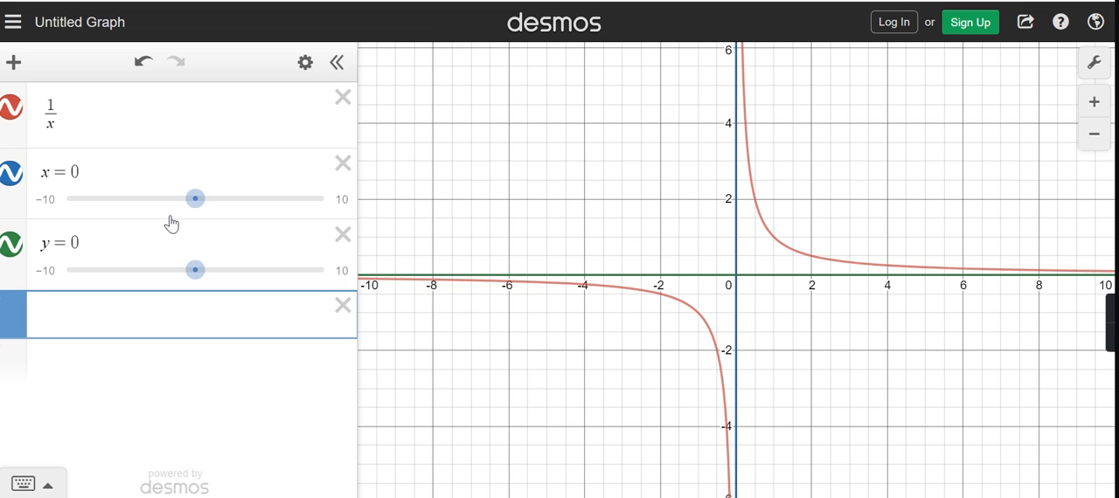
- Add the vertically shifted reciprocal expression 1/x + k, keeping k outside the fraction, below the asymptotes
text(1/x)
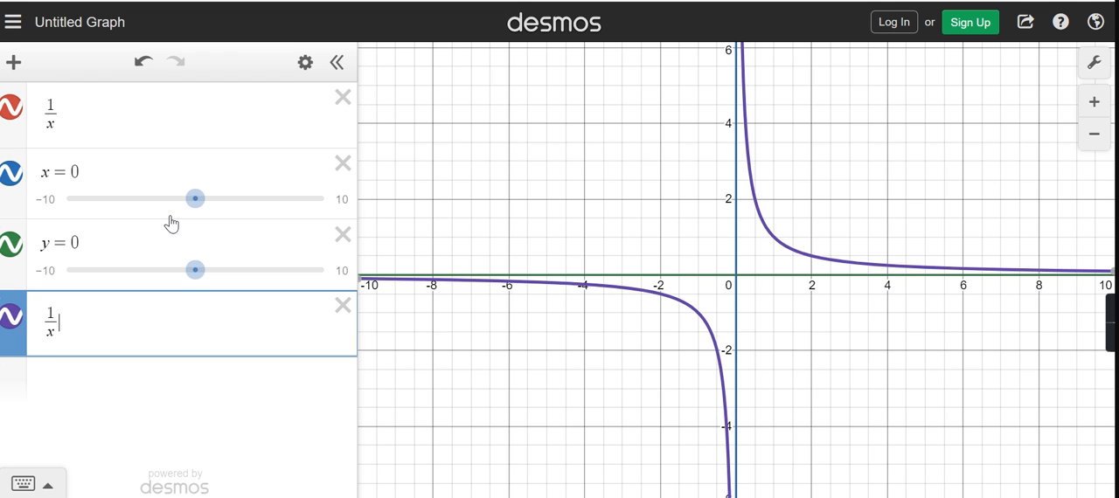
key(Right)
text(+ k)
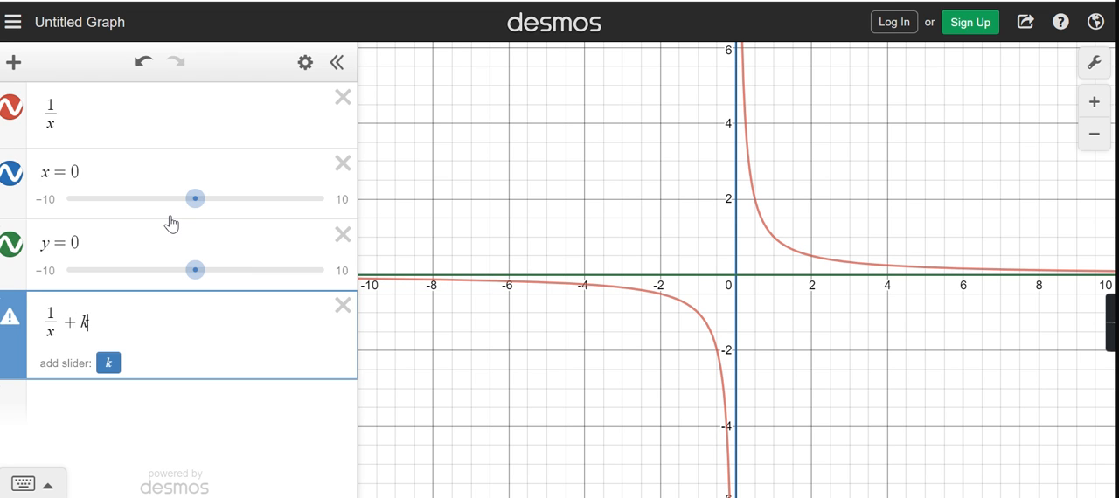
- Add the horizontally shifted reciprocal expression 1/(x - h) on the fifth line
click(184, 428)
text(1/(x-h)
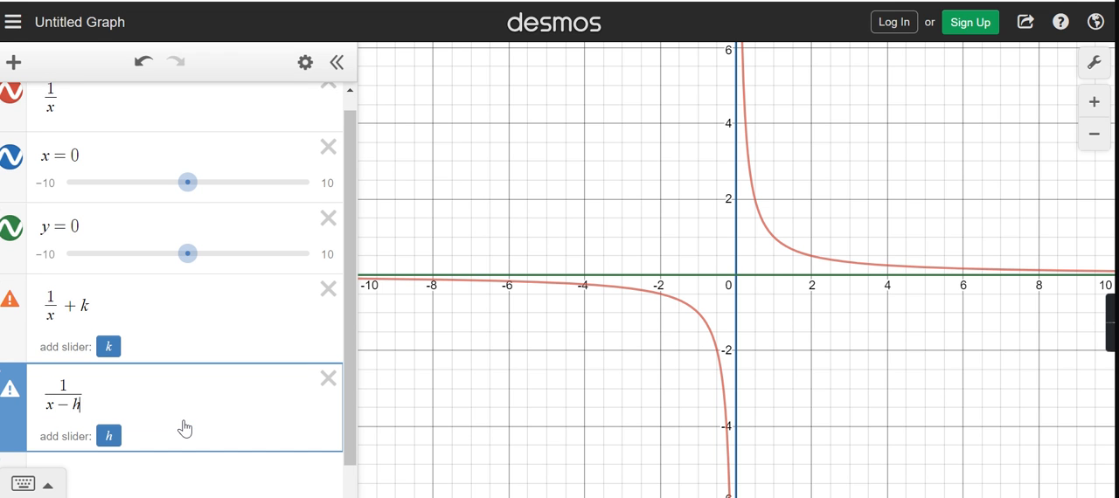